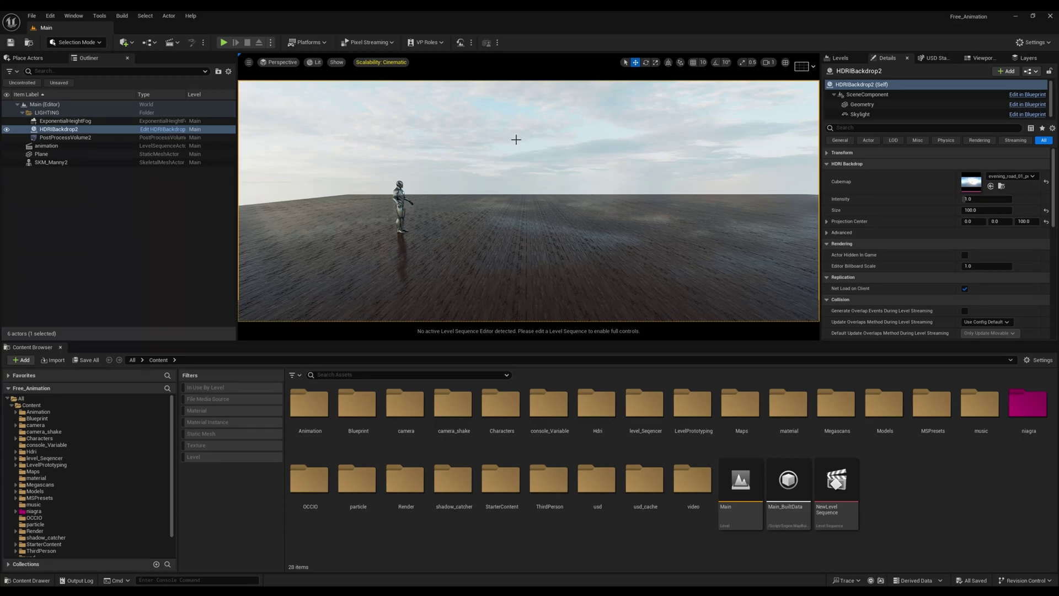
Create a new level asset named 'empty' in the Content Browser.
{"action": "right_click_drag", "start_coordinate": [490, 257], "coordinate": [585, 232]}
{"action": "right_click", "coordinate": [581, 552]}
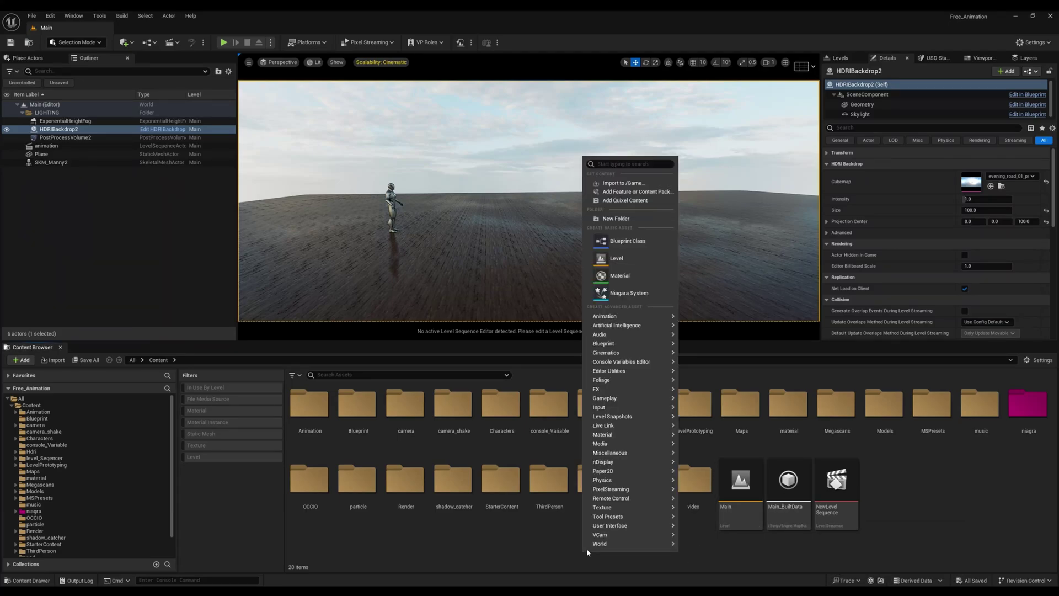
{"action": "left_click", "coordinate": [617, 259]}
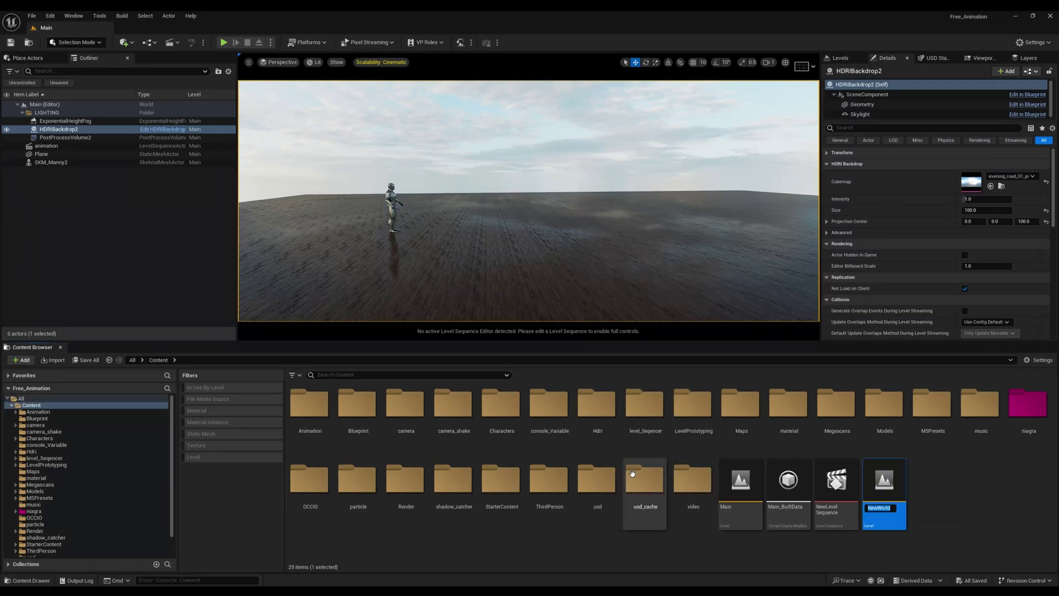
{"action": "type", "text": "empty"}
{"action": "key", "text": "Return"}
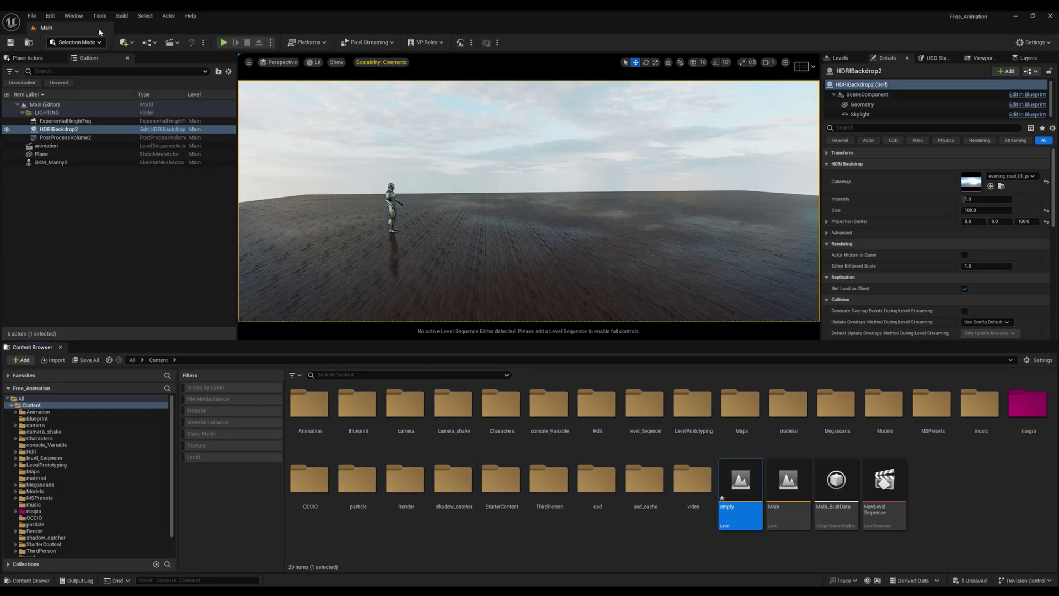
Set the Editor Startup Map to 'empty' in Project Settings.
{"action": "left_click", "coordinate": [50, 15]}
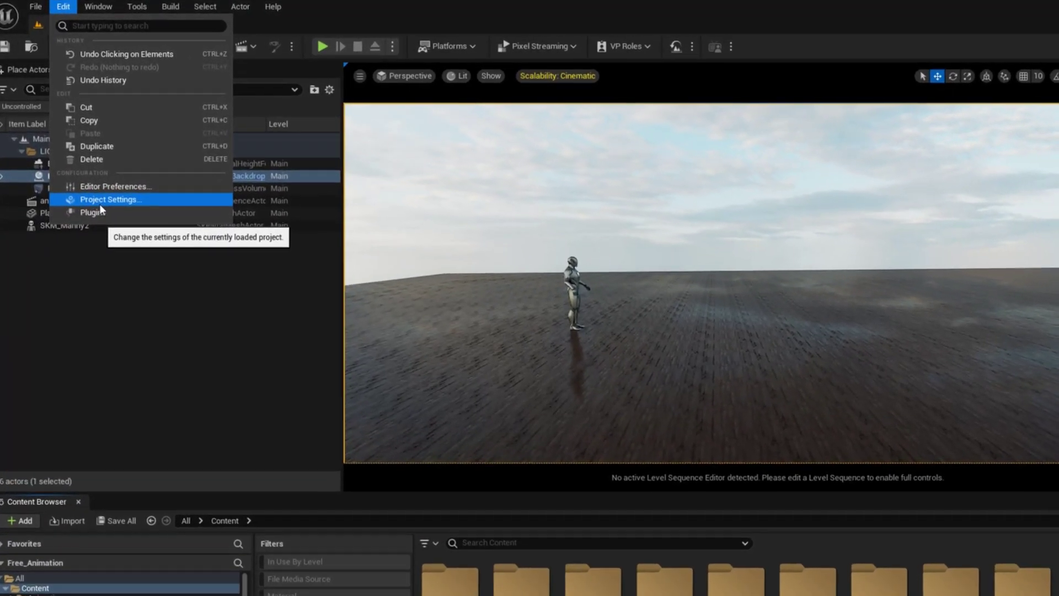
{"action": "left_click", "coordinate": [82, 145]}
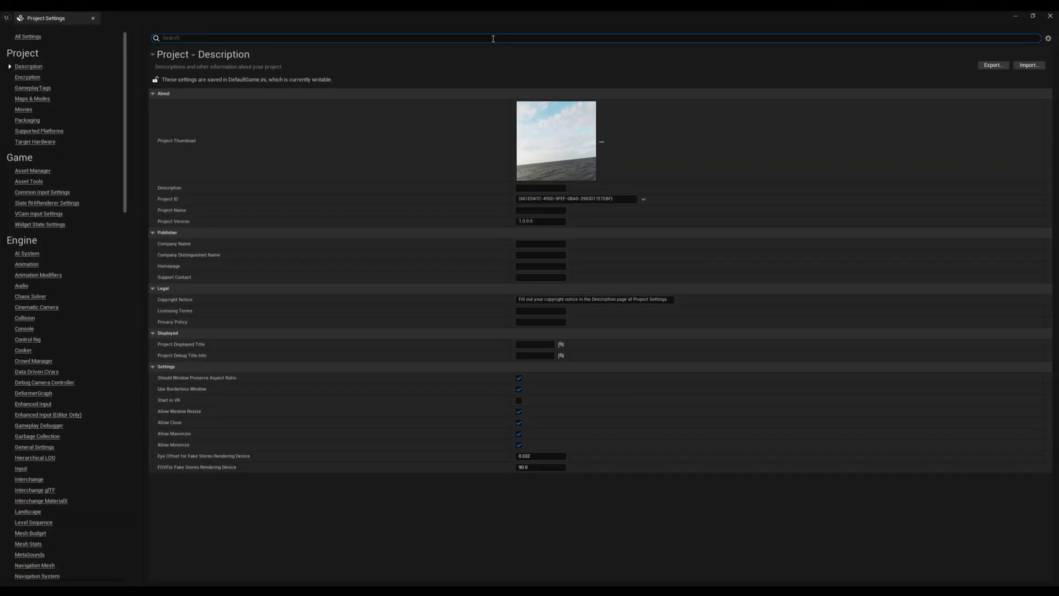
{"action": "left_click", "coordinate": [493, 38]}
{"action": "type", "text": "map"}
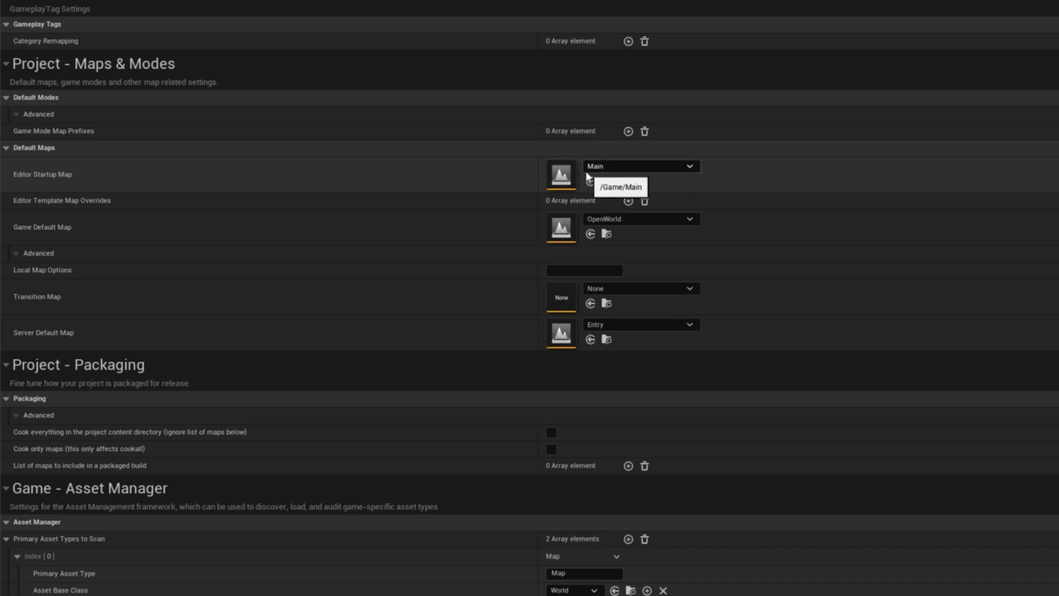
{"action": "left_click", "coordinate": [635, 166]}
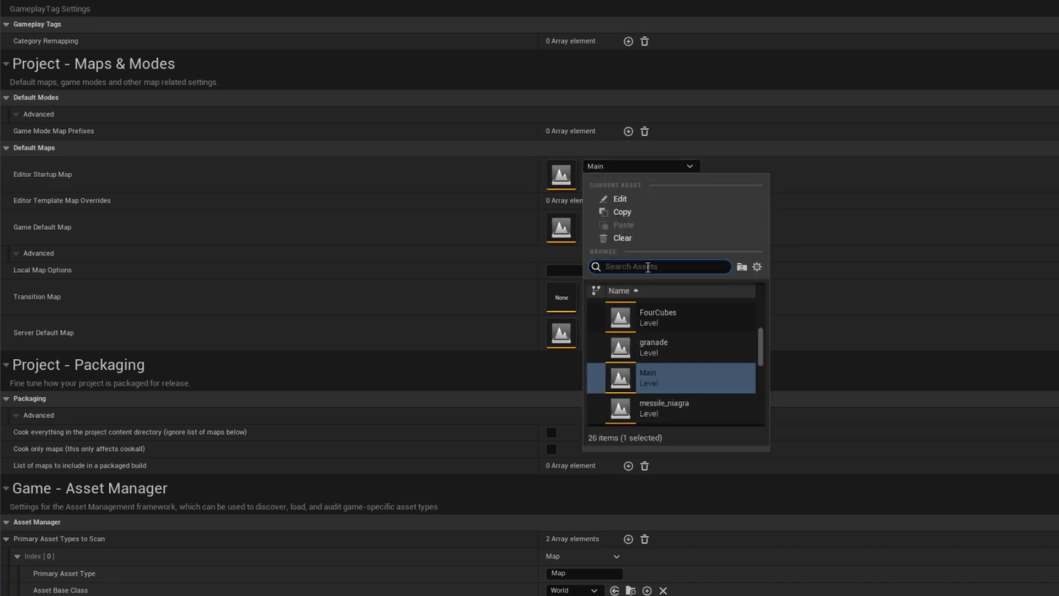
{"action": "type", "text": "empty"}
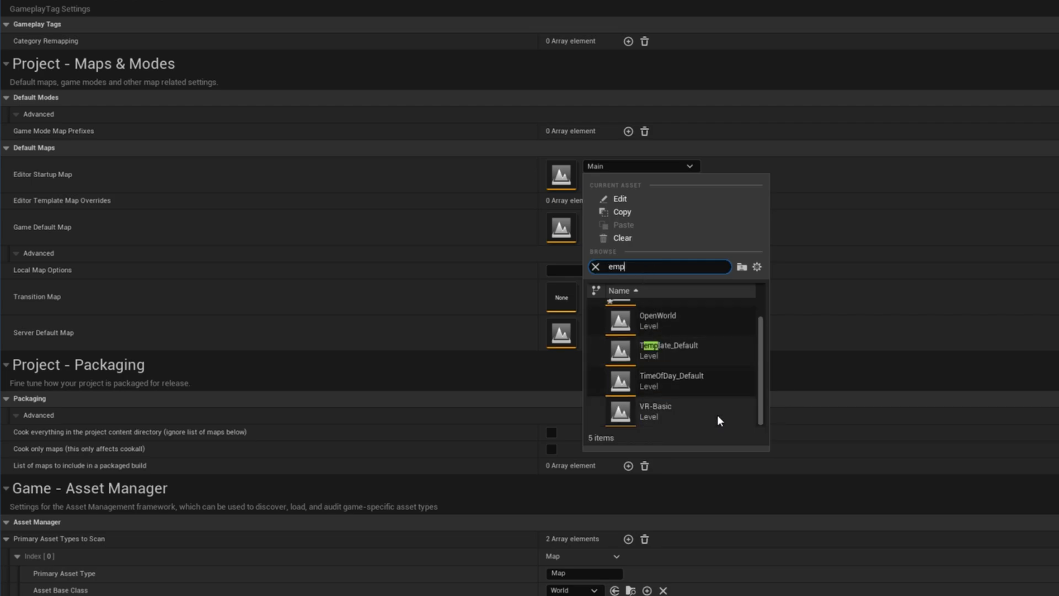
{"action": "left_click", "coordinate": [677, 321]}
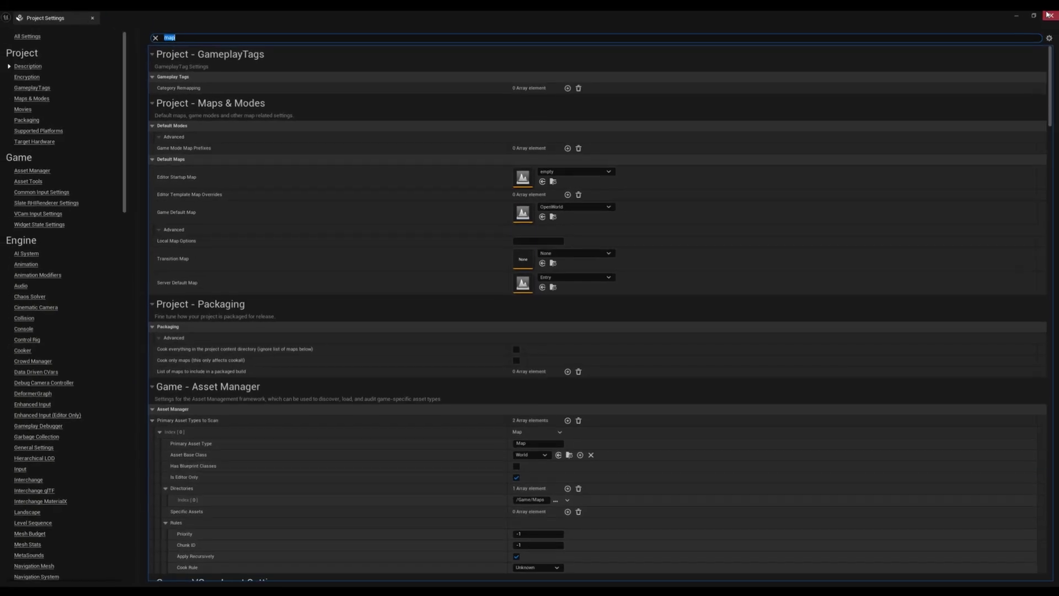
{"action": "left_click", "coordinate": [998, 34]}
Save the new empty level, then bring up Task Manager to watch GPU usage.
{"action": "key", "text": "ctrl+shift+s"}
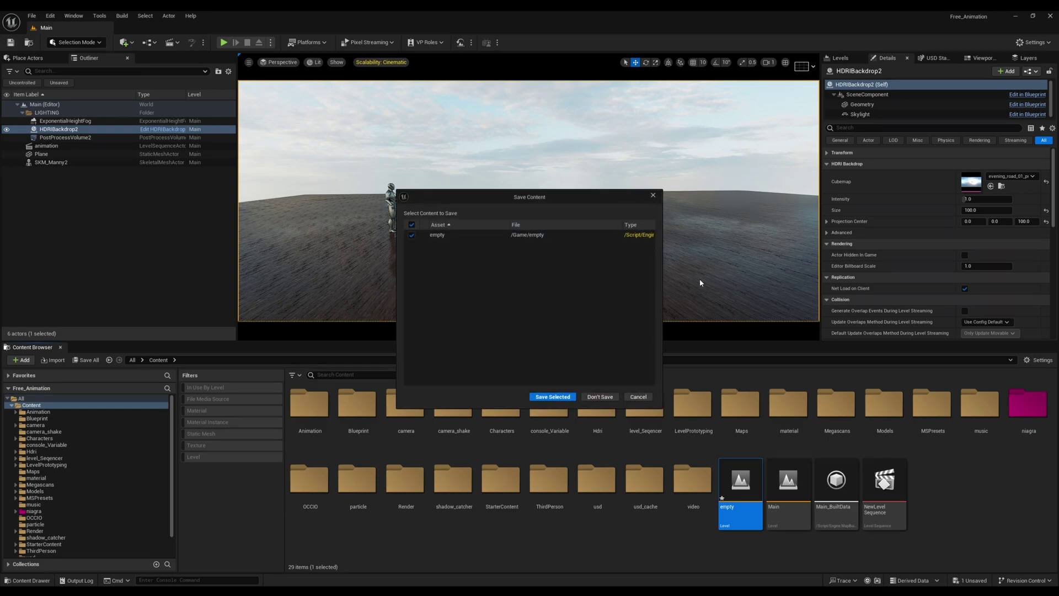
{"action": "left_click", "coordinate": [551, 398]}
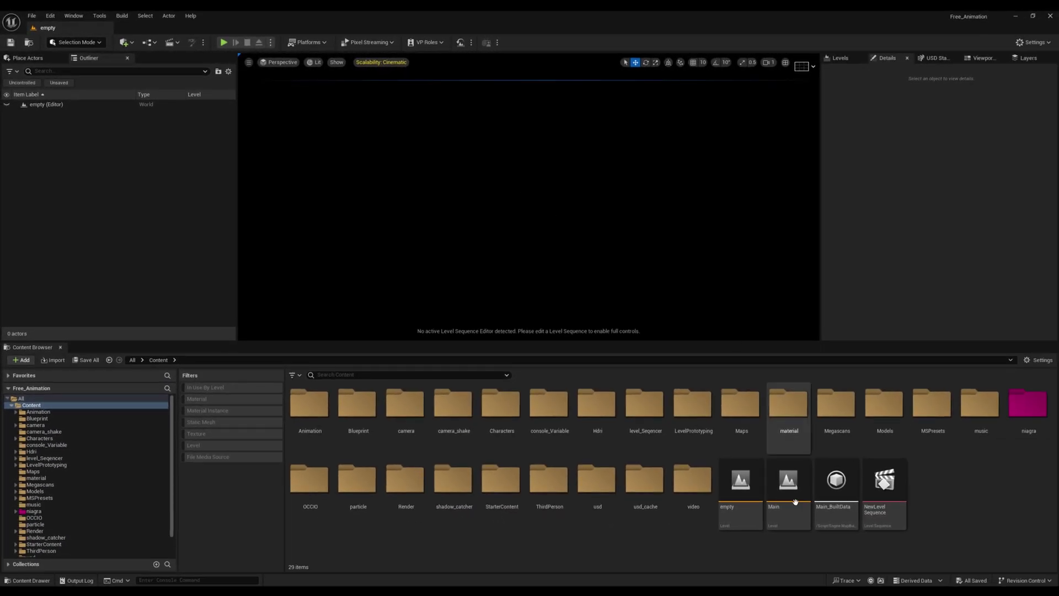
{"action": "key", "text": "ctrl+shift+Escape"}
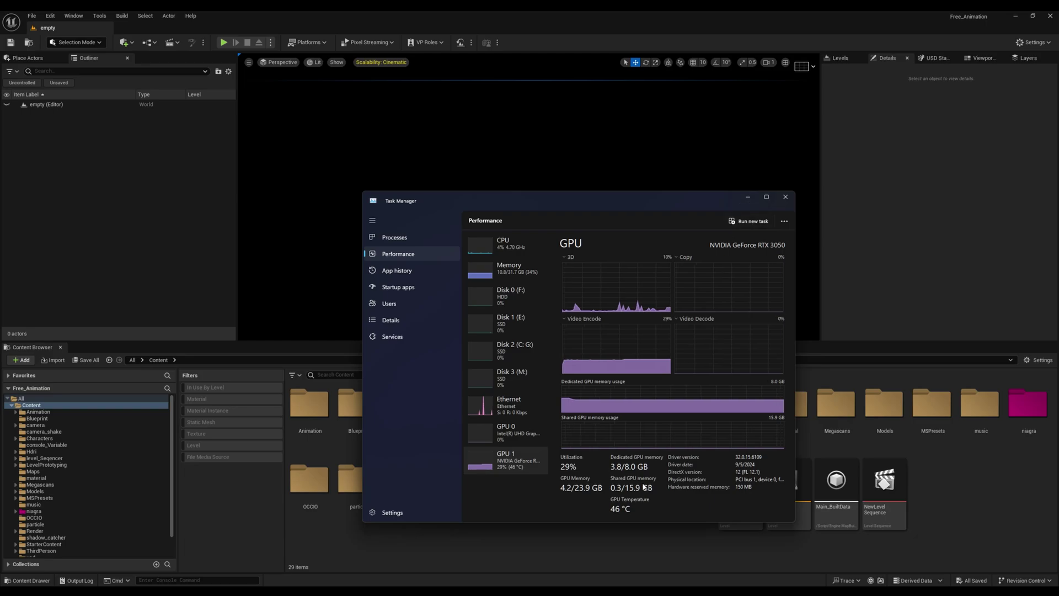
Minimize Task Manager to return to the Unreal editor.
{"action": "left_click", "coordinate": [748, 197]}
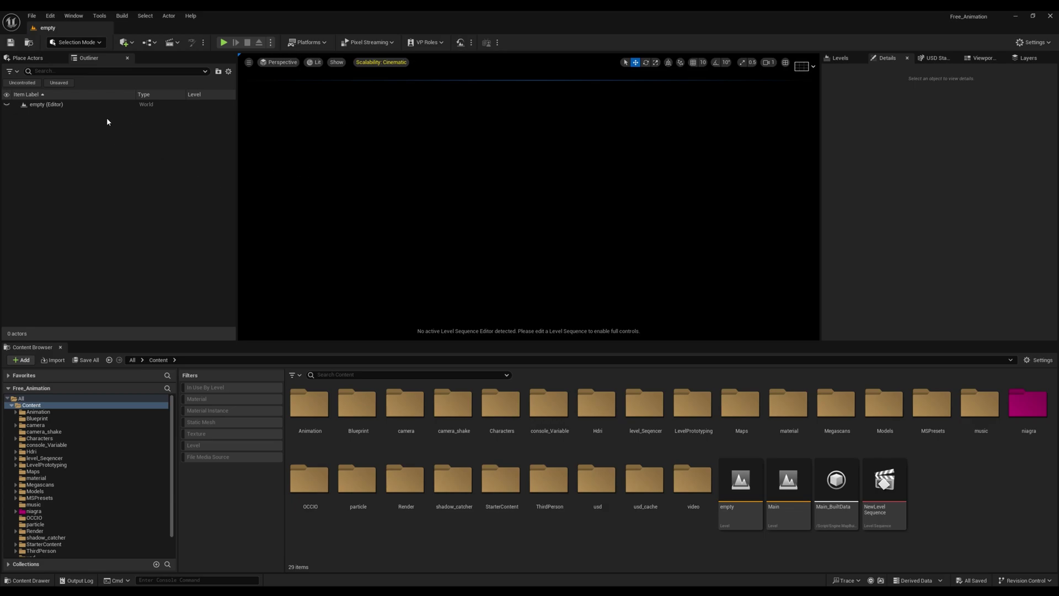
Open the Movie Render Queue from Window > Cinematics and add the animation sequence as a job.
{"action": "left_click", "coordinate": [81, 19]}
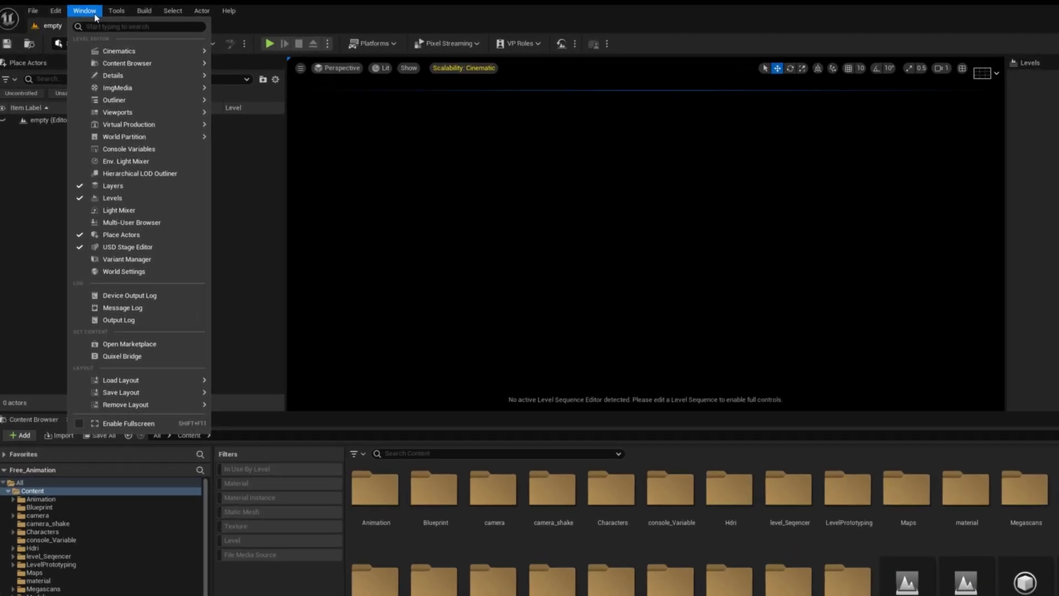
{"action": "mouse_move", "coordinate": [108, 53]}
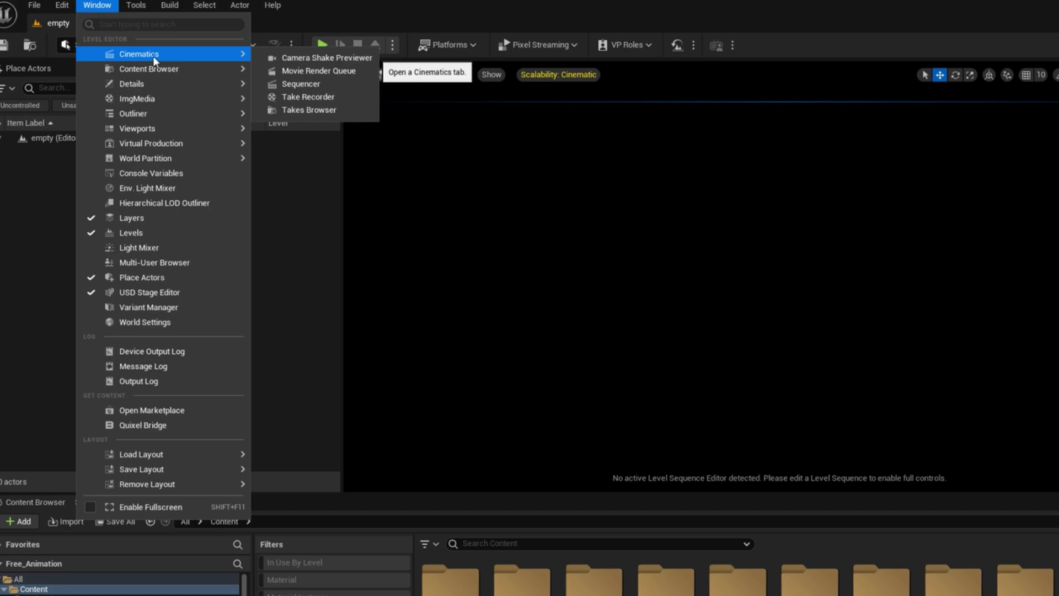
{"action": "left_click", "coordinate": [316, 71]}
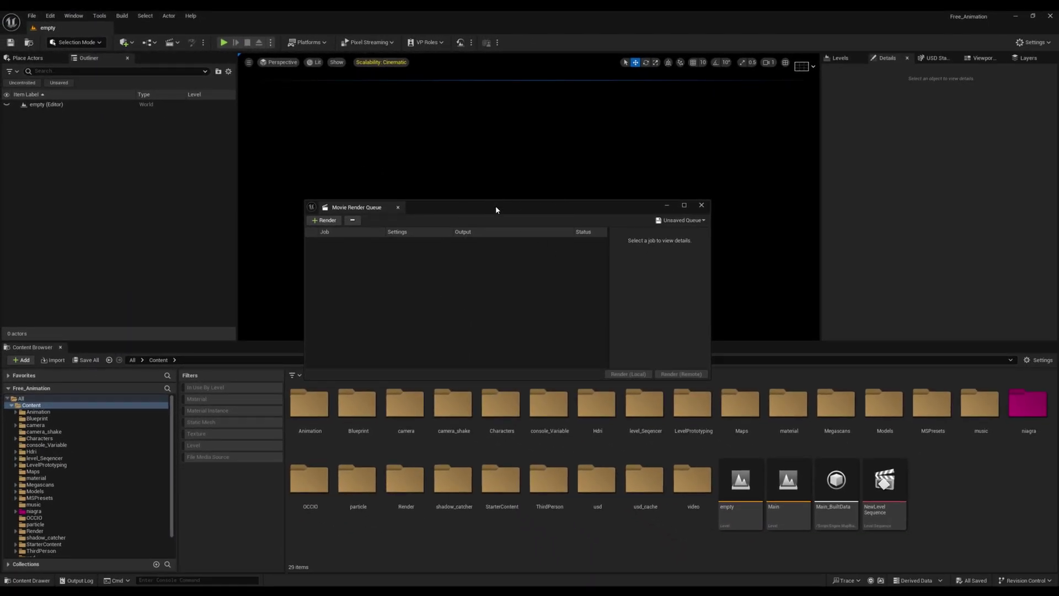
{"action": "left_click_drag", "start_coordinate": [495, 209], "coordinate": [527, 198]}
{"action": "left_click", "coordinate": [359, 211]}
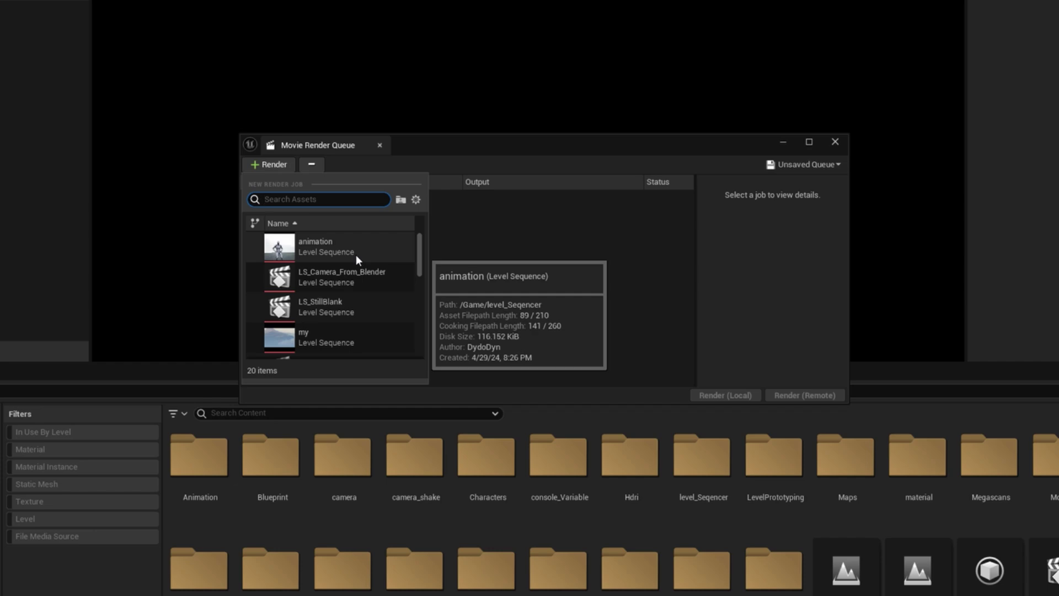
{"action": "left_click", "coordinate": [324, 251]}
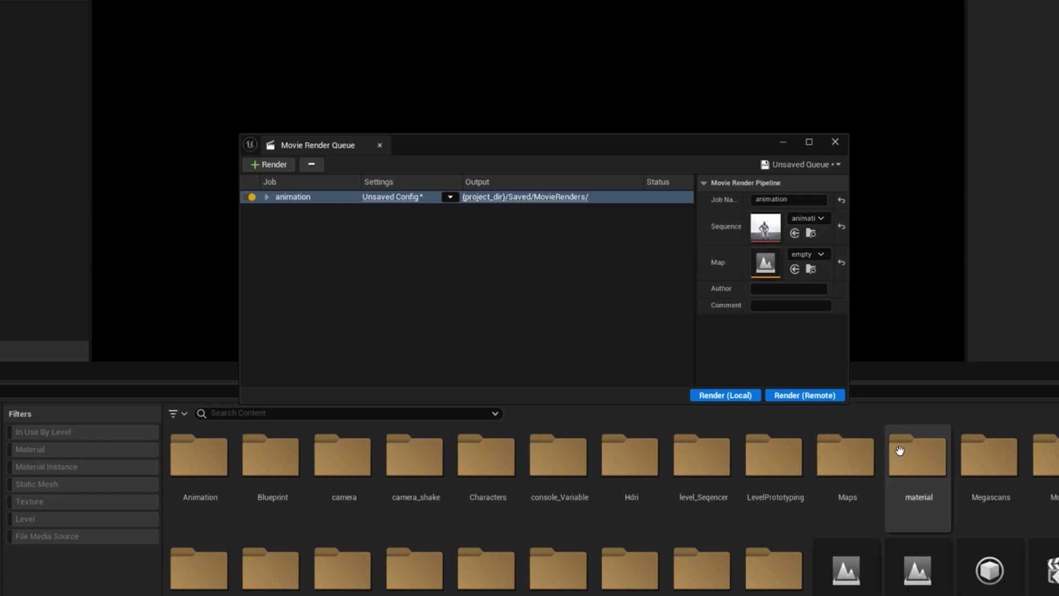
Set the animation job's map to the Main level by searching 'mai'.
{"action": "left_click", "coordinate": [807, 254]}
{"action": "type", "text": "mai"}
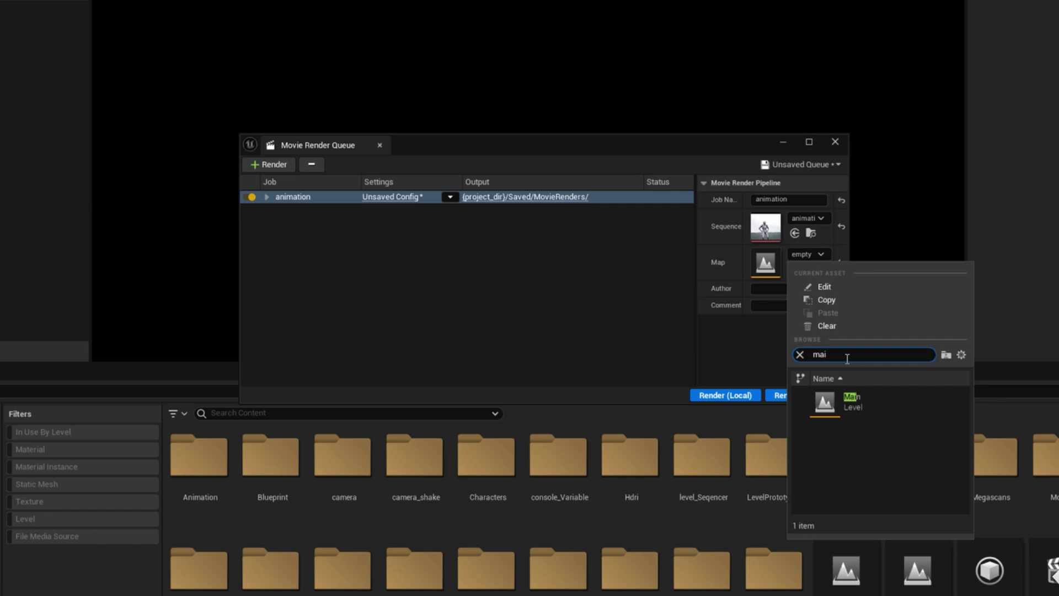
{"action": "left_click", "coordinate": [861, 402]}
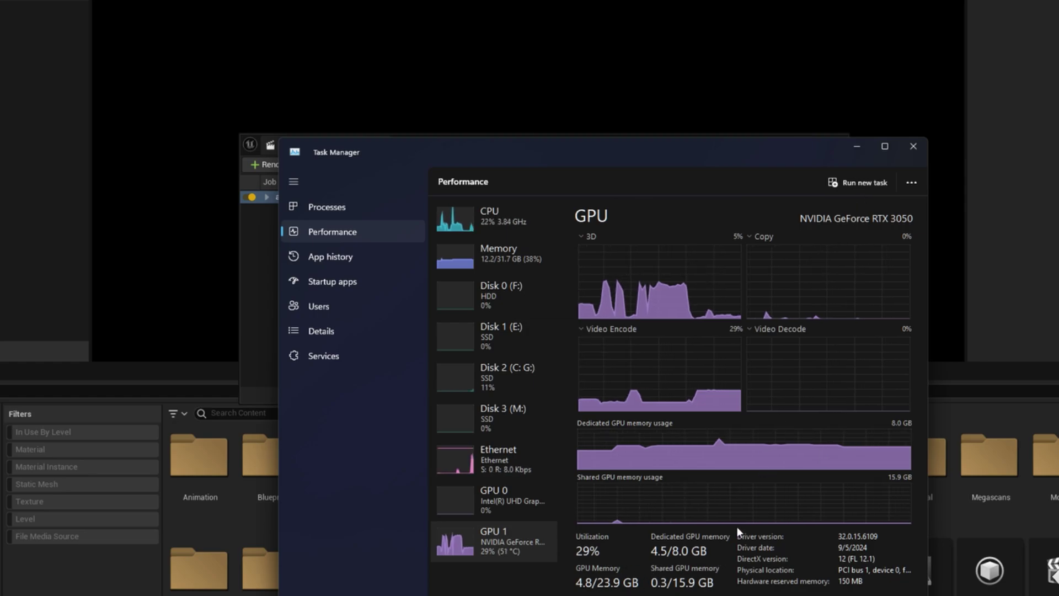
Bring the Movie Render Queue in front of Task Manager and deselect the animation job.
{"action": "left_click", "coordinate": [855, 147]}
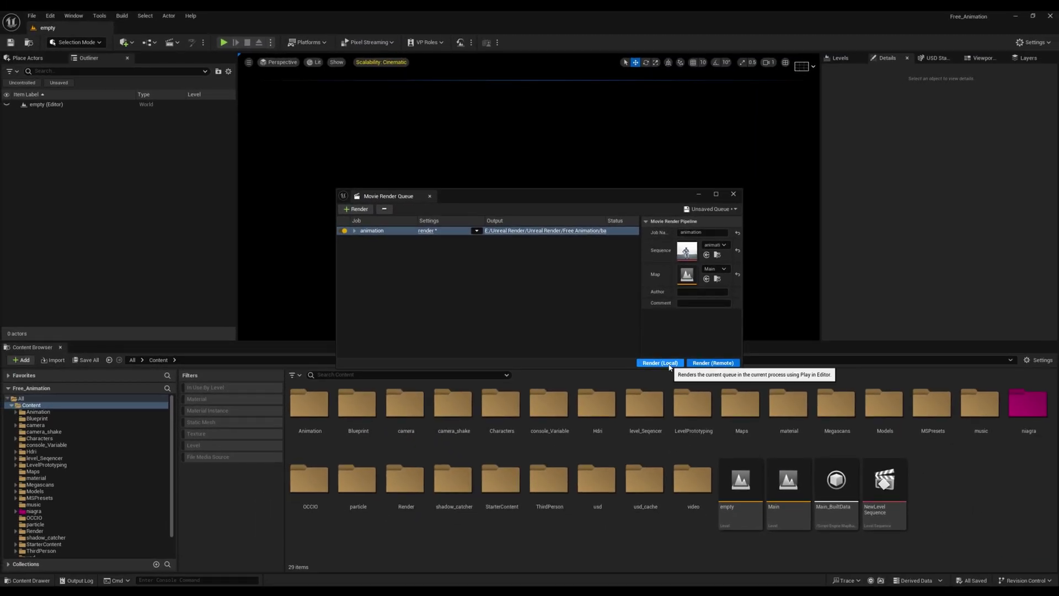
{"action": "left_click", "coordinate": [541, 338]}
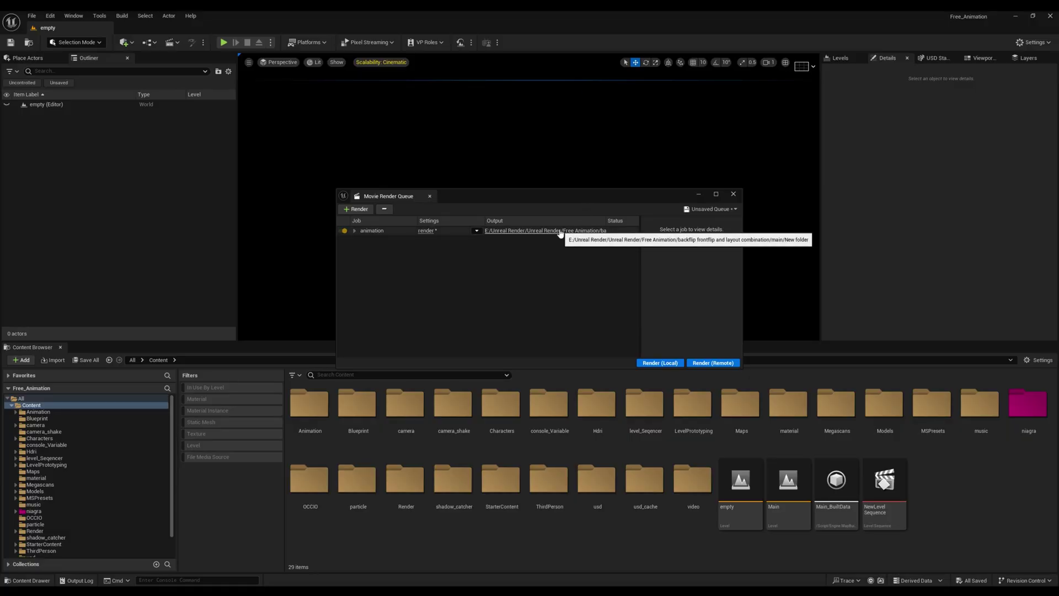
Disable Cinematic Quality Settings in the job's render settings and review the viewport scalability levels.
{"action": "left_click", "coordinate": [426, 230]}
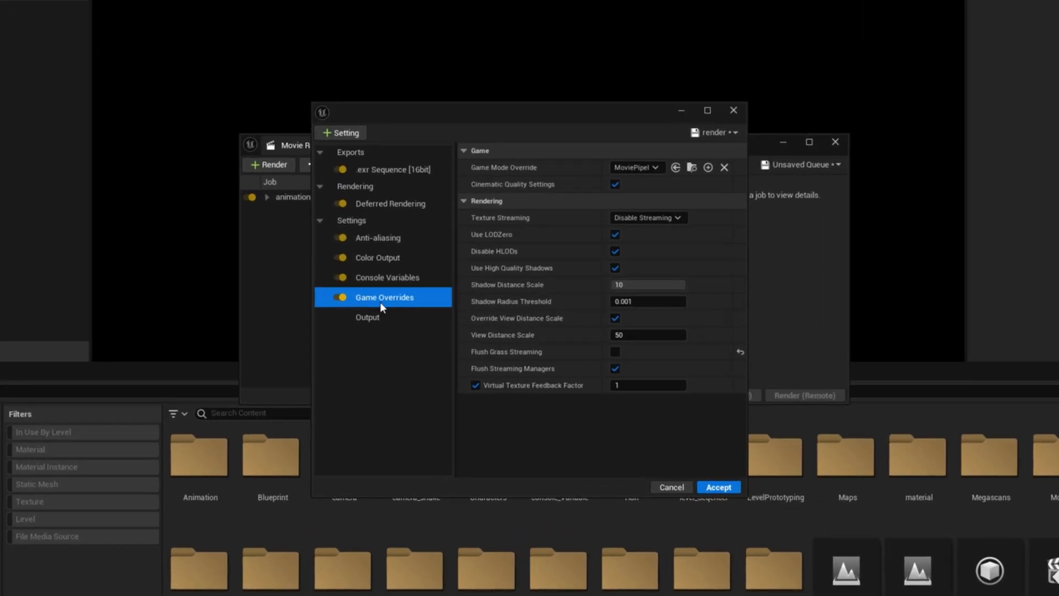
{"action": "left_click", "coordinate": [614, 185]}
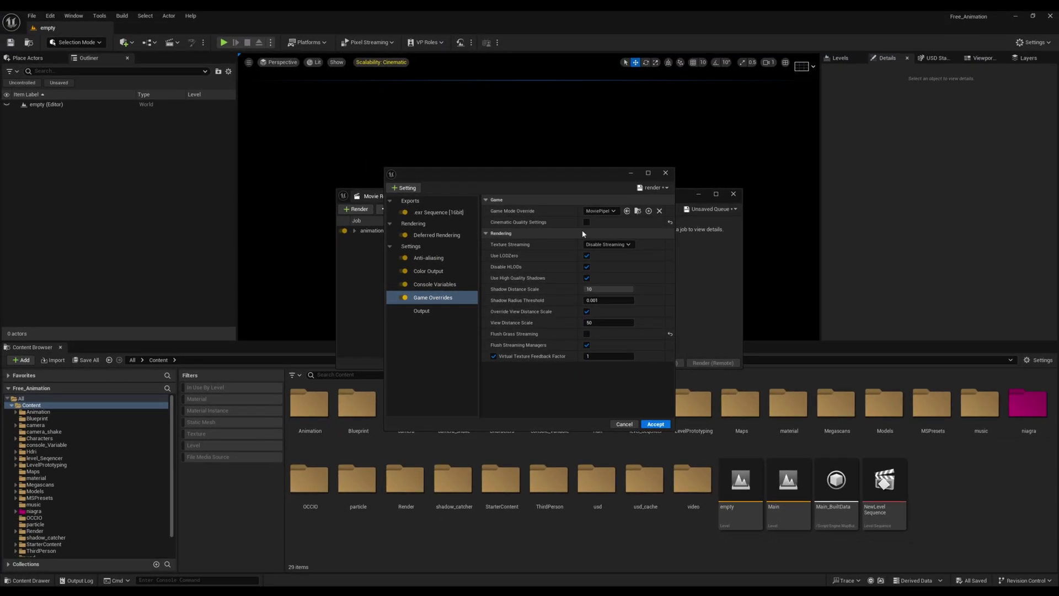
{"action": "left_click", "coordinate": [376, 62]}
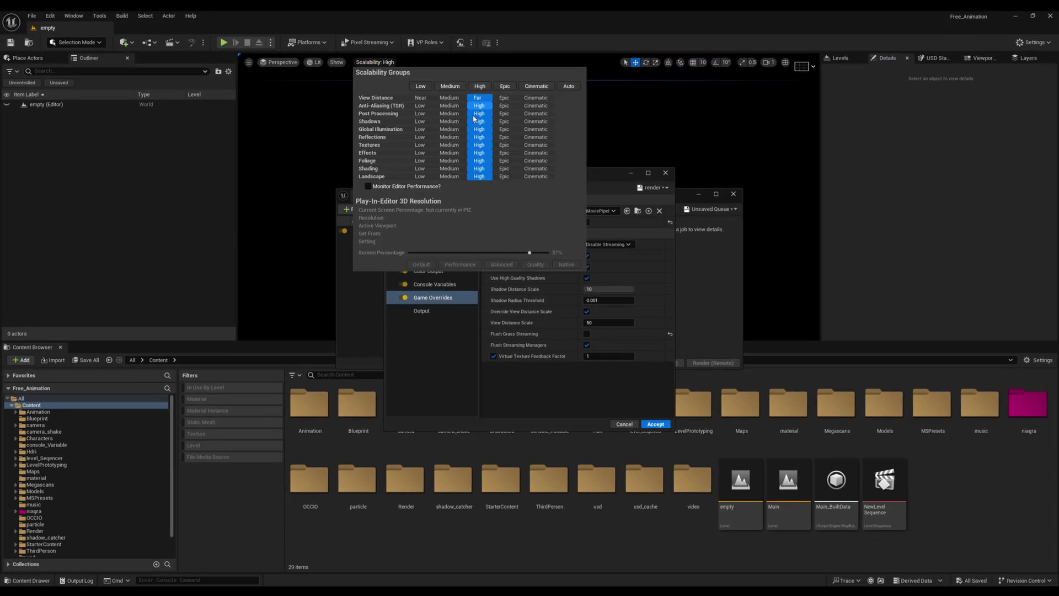
{"action": "left_click", "coordinate": [633, 227]}
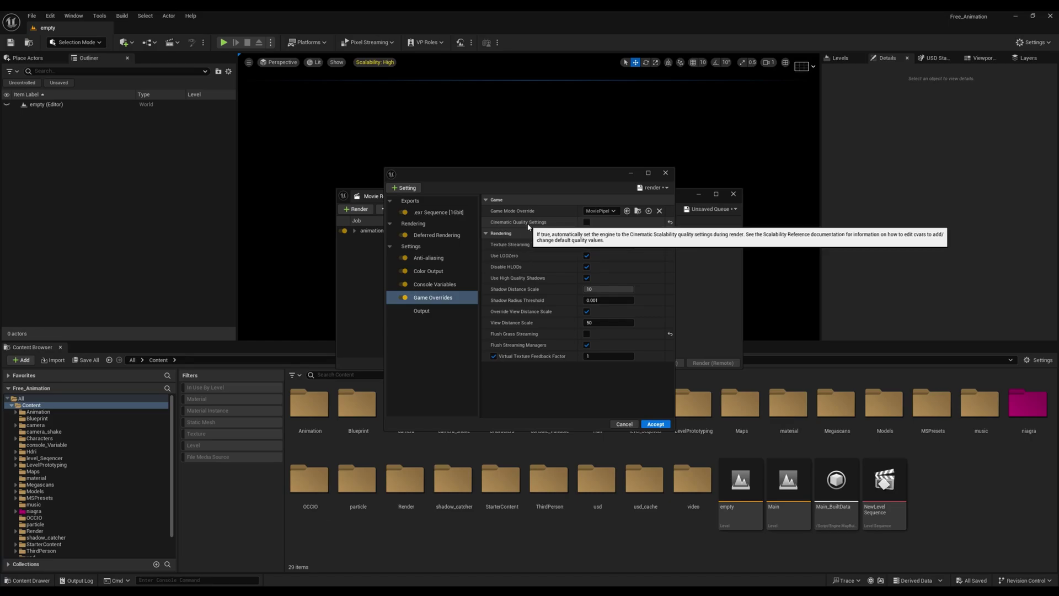
{"action": "left_click", "coordinate": [376, 62]}
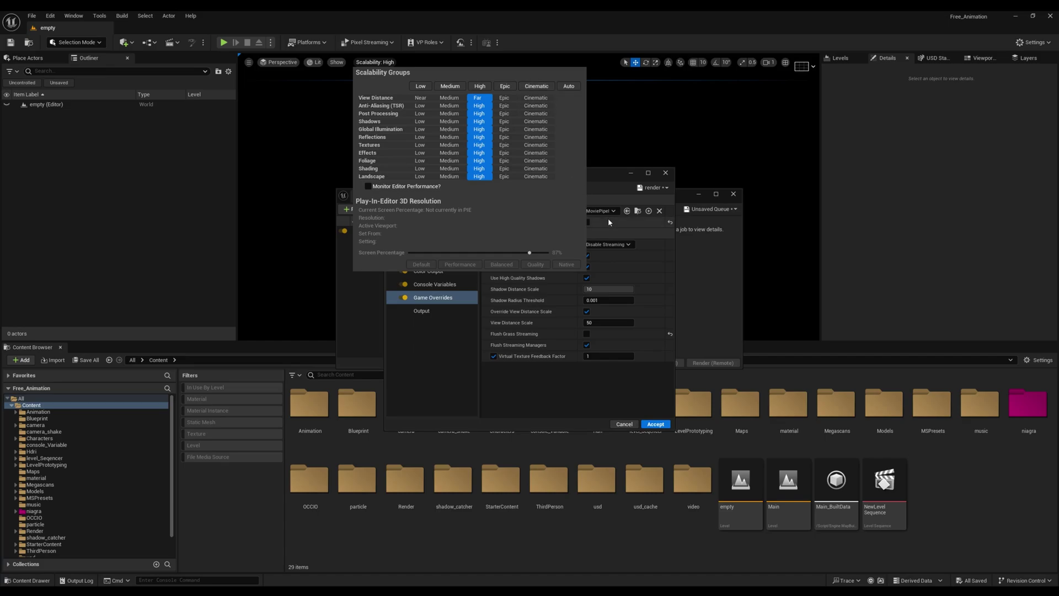
{"action": "left_click", "coordinate": [624, 219]}
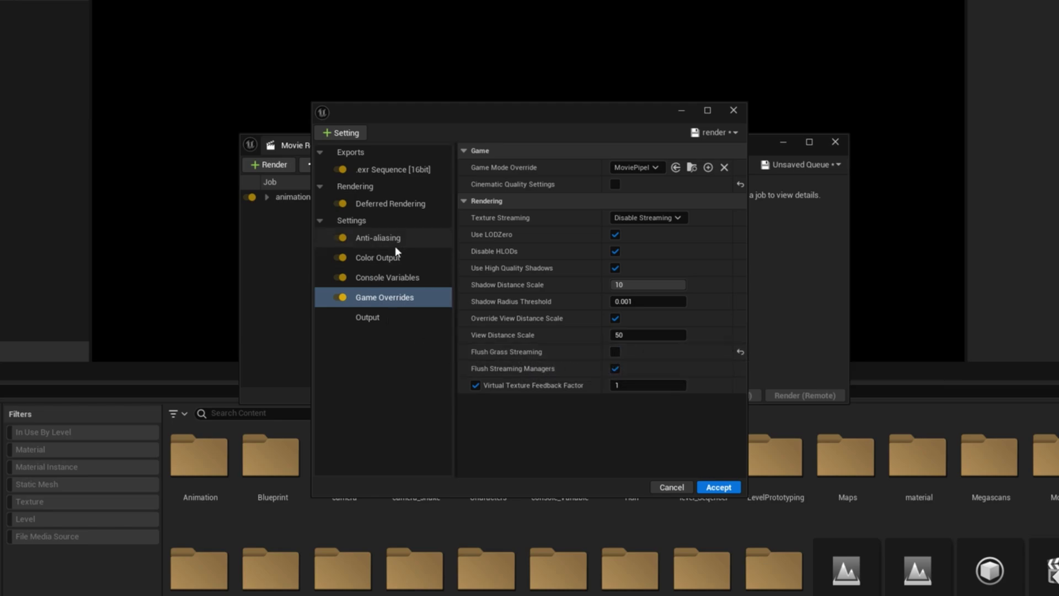
Set the anti-aliasing Render Warm Up Count to 512 and confirm the value.
{"action": "left_click", "coordinate": [381, 243]}
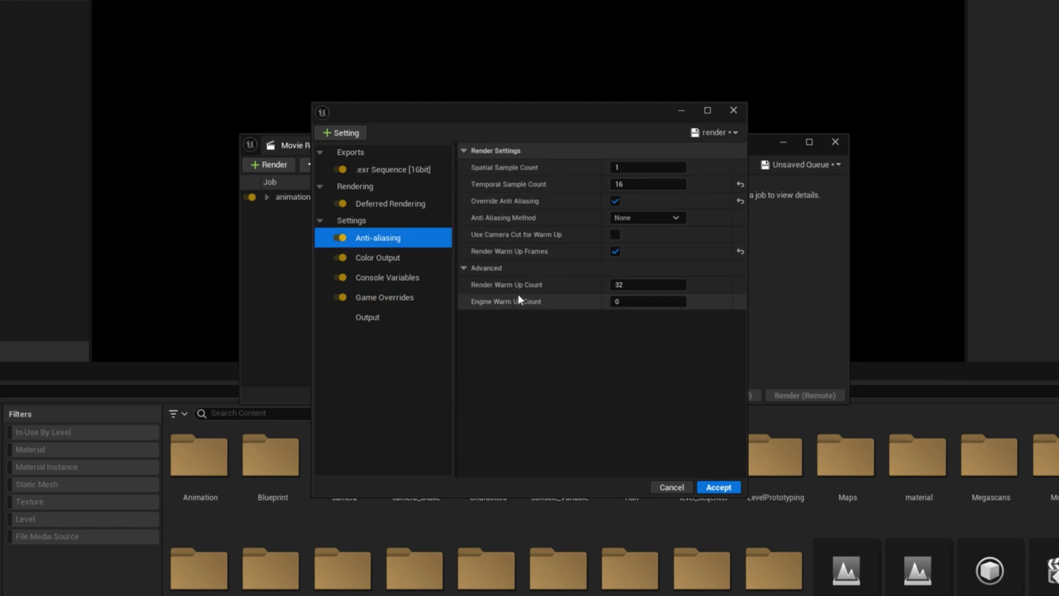
{"action": "left_click", "coordinate": [649, 286]}
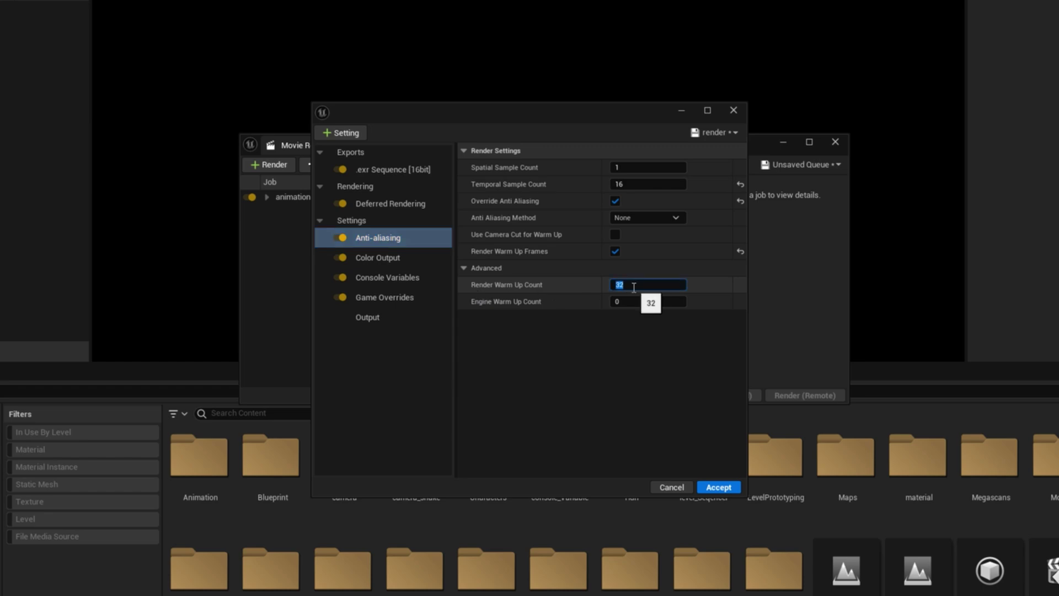
{"action": "type", "text": "512"}
{"action": "key", "text": "Return"}
{"action": "left_click", "coordinate": [408, 296]}
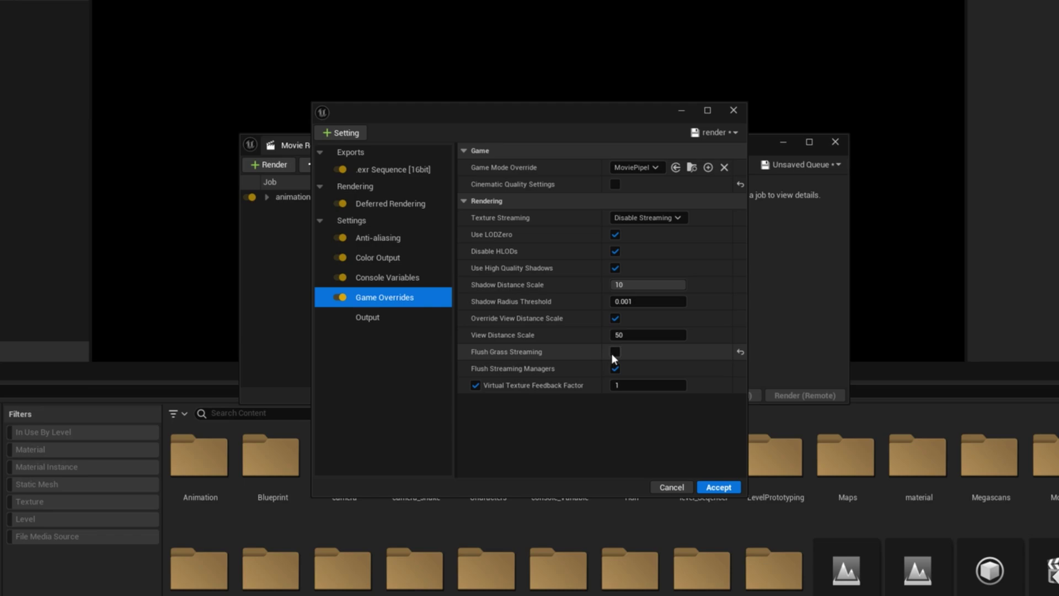
{"action": "left_click", "coordinate": [422, 240]}
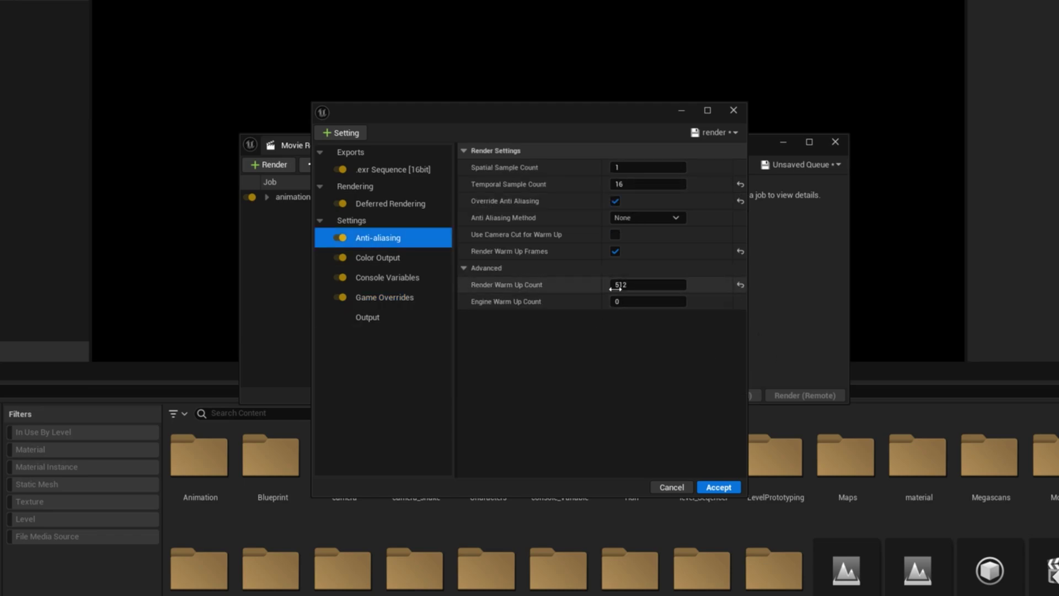
{"action": "left_click", "coordinate": [616, 286]}
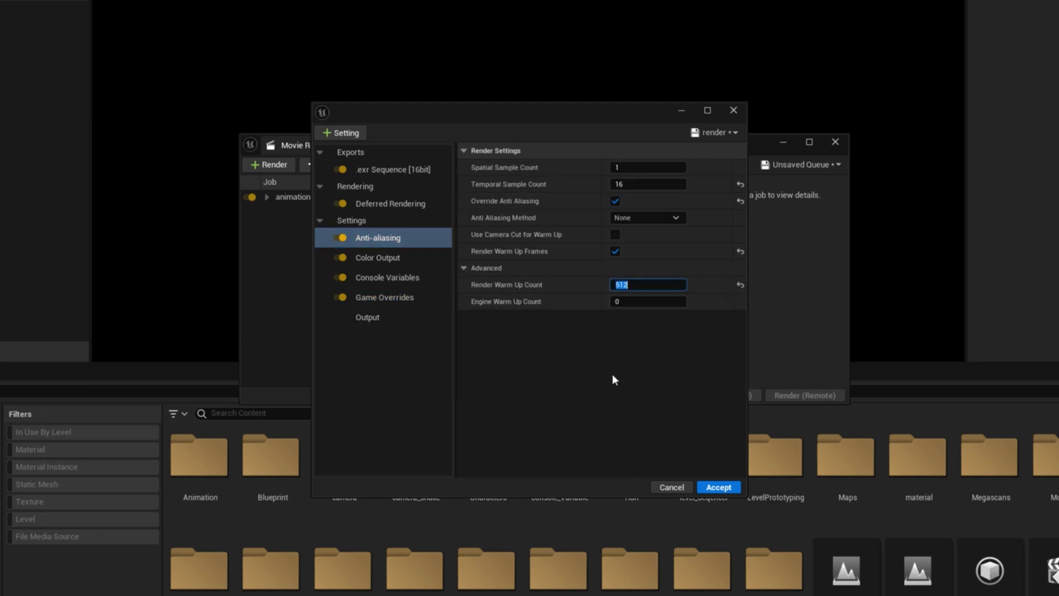
{"action": "left_click", "coordinate": [358, 280]}
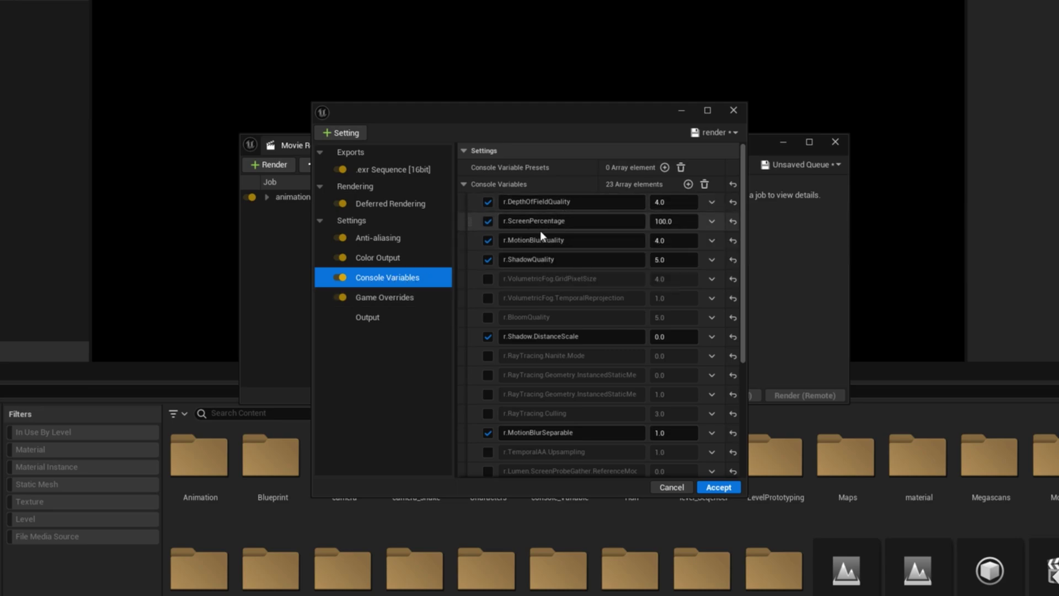
Set r.ScreenPercentage to 80, after trying values of 200 and 120.
{"action": "left_click", "coordinate": [674, 223]}
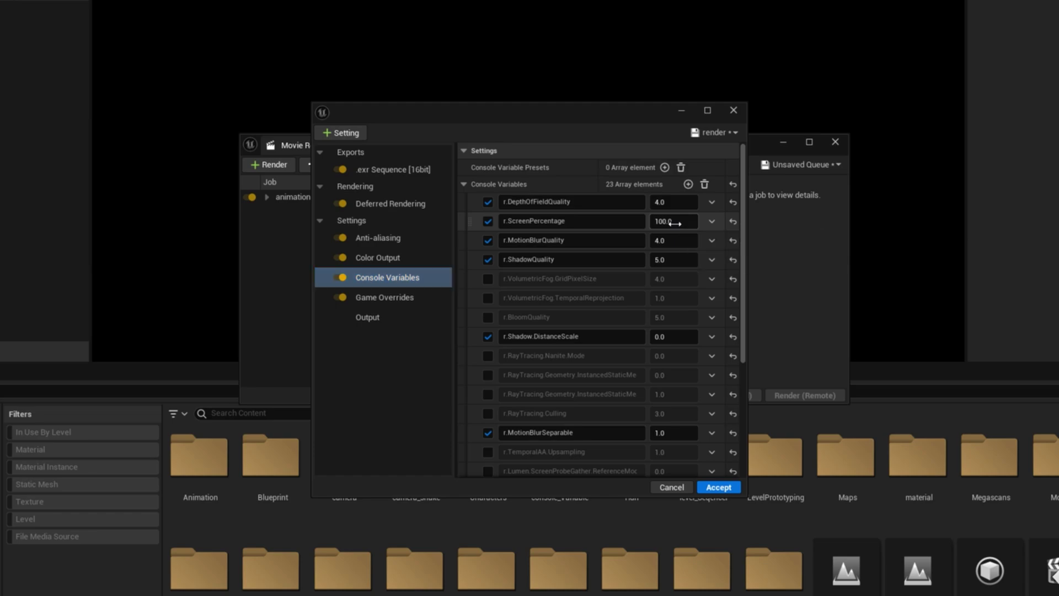
{"action": "left_click_drag", "start_coordinate": [675, 223], "coordinate": [695, 227]}
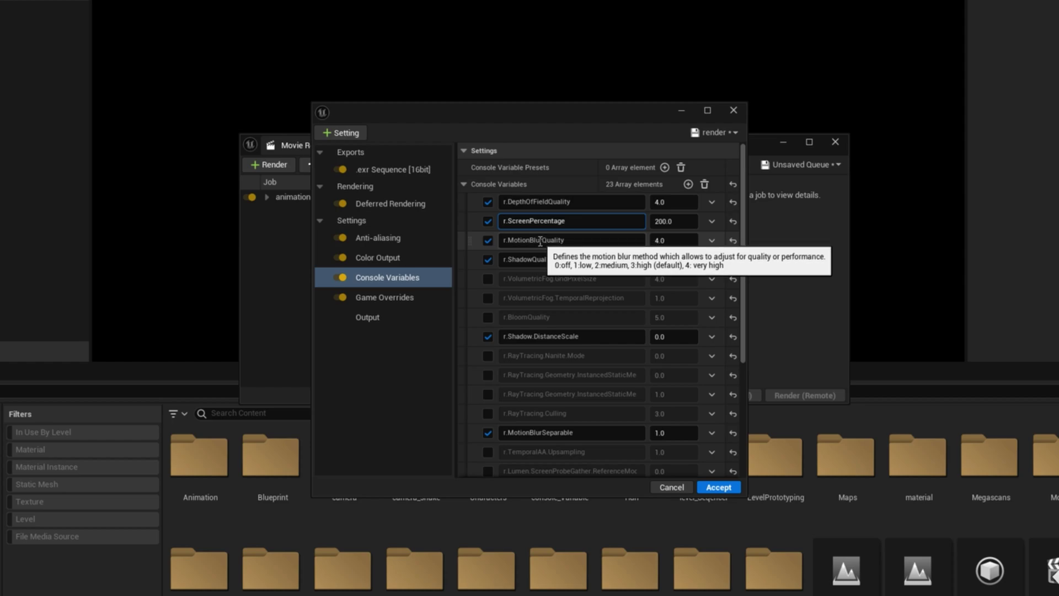
{"action": "left_click", "coordinate": [666, 221]}
{"action": "type", "text": "120"}
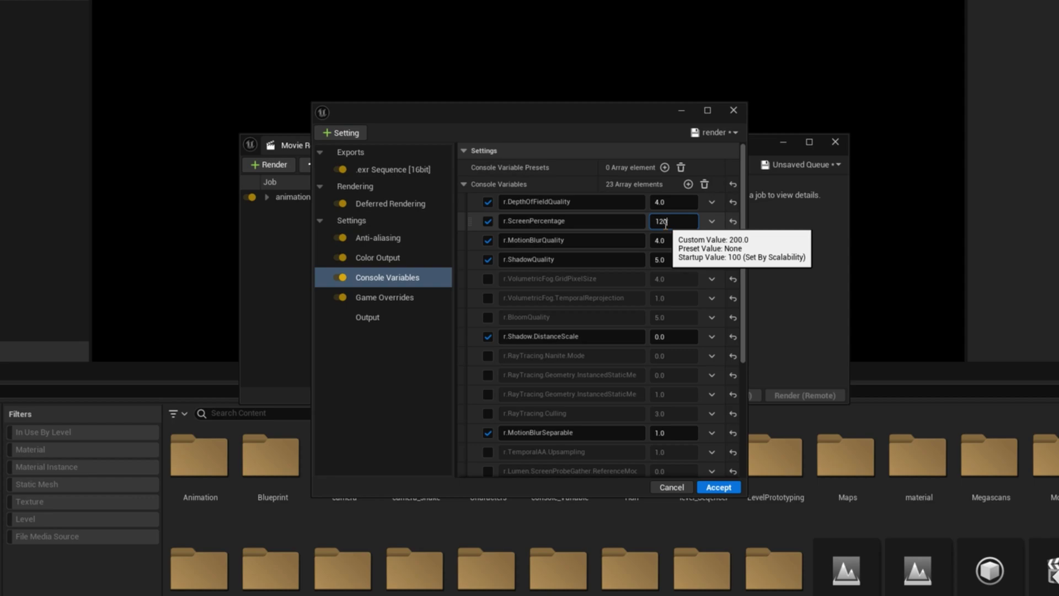
{"action": "key", "text": "Return"}
{"action": "left_click_drag", "start_coordinate": [687, 225], "coordinate": [675, 227]}
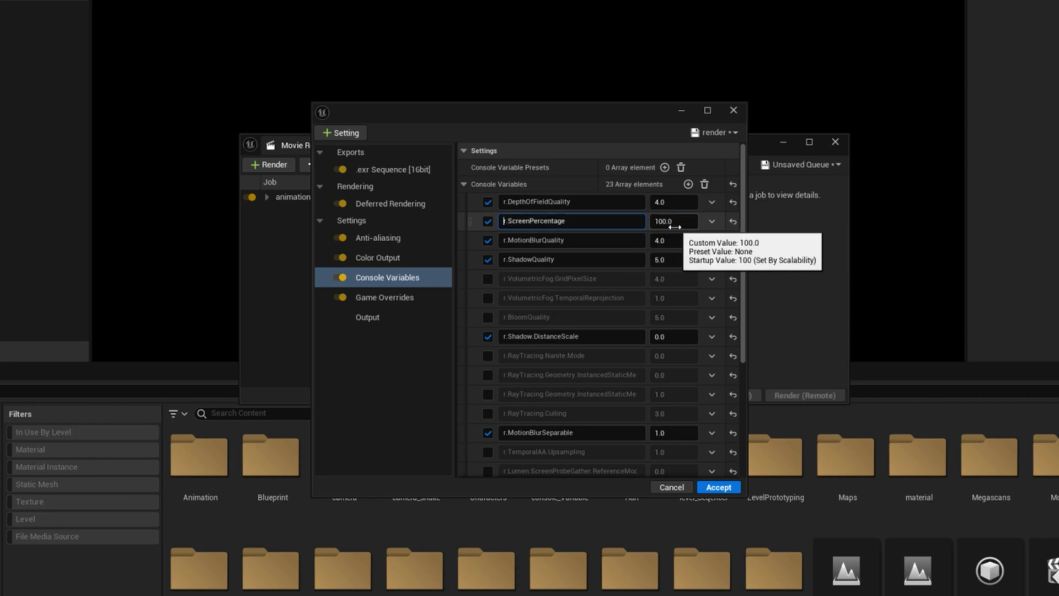
{"action": "left_click", "coordinate": [674, 227]}
{"action": "type", "text": "80"}
{"action": "key", "text": "Return"}
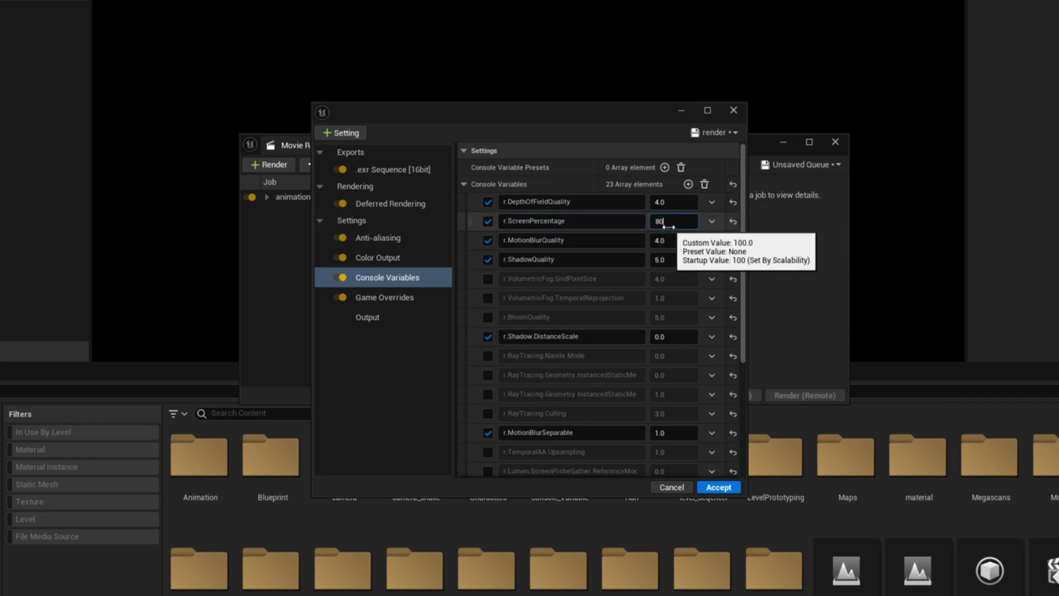